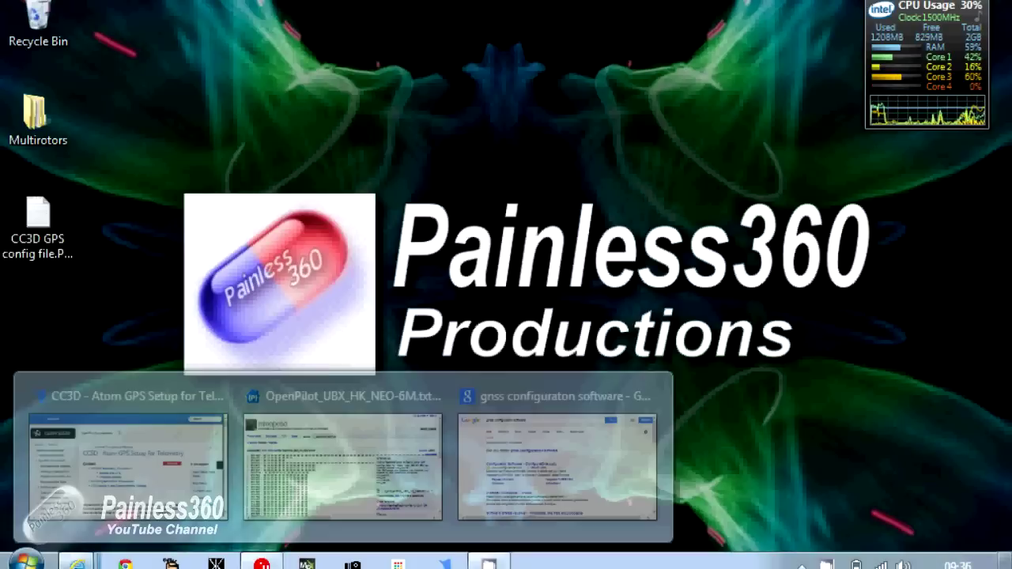
Step: Maximize the CC3D GPS setup wiki page, read through it, then view the OpenPilot_UBX_HK_NEO-6M.txt source
{"action": "left_click", "coordinate": [180, 442]}
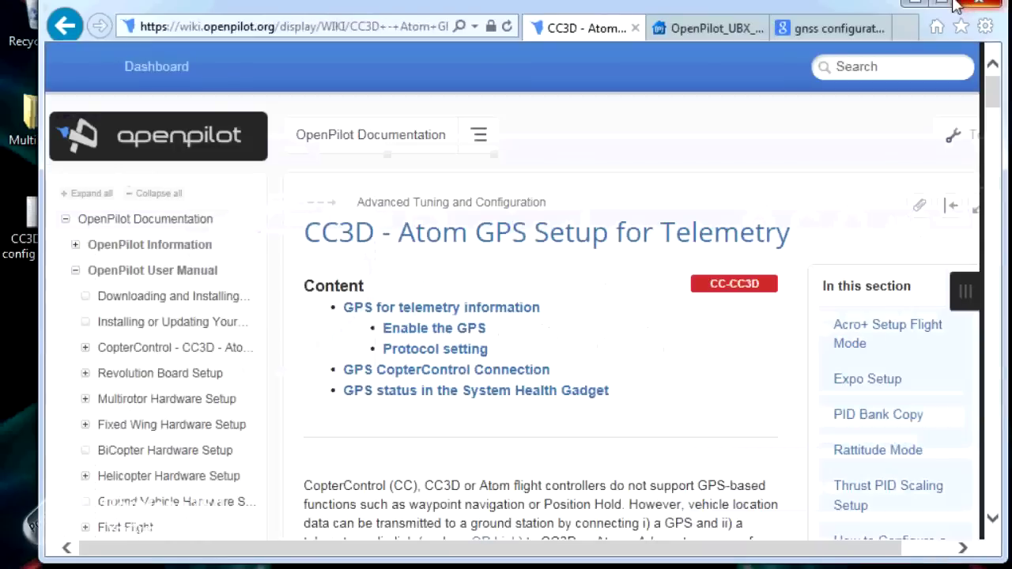
{"action": "left_click", "coordinate": [951, 4]}
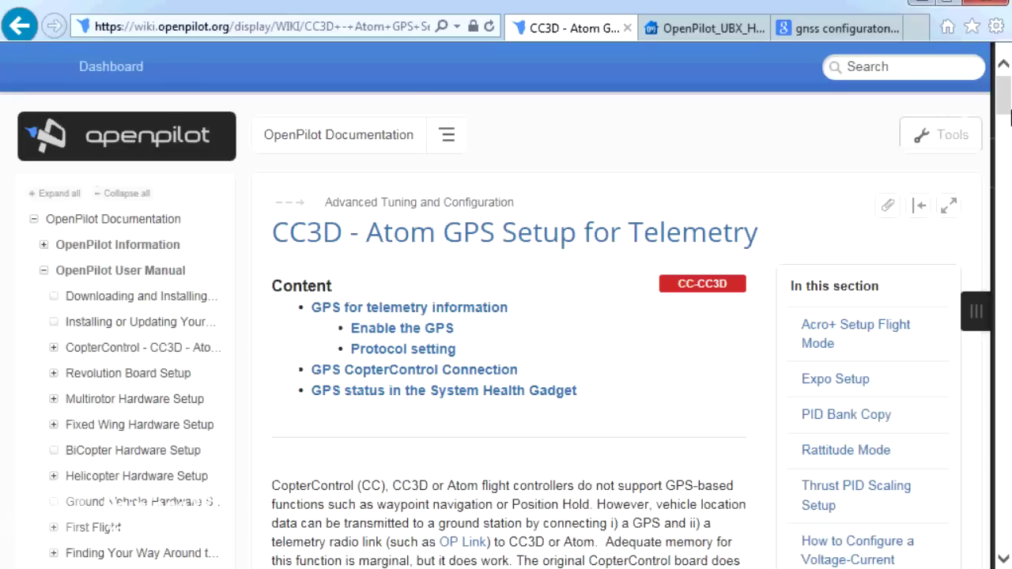
{"action": "left_click_drag", "start_coordinate": [1008, 117], "coordinate": [1008, 229]}
{"action": "scroll", "coordinate": [1009, 225], "scroll_direction": "down", "scroll_amount": 5}
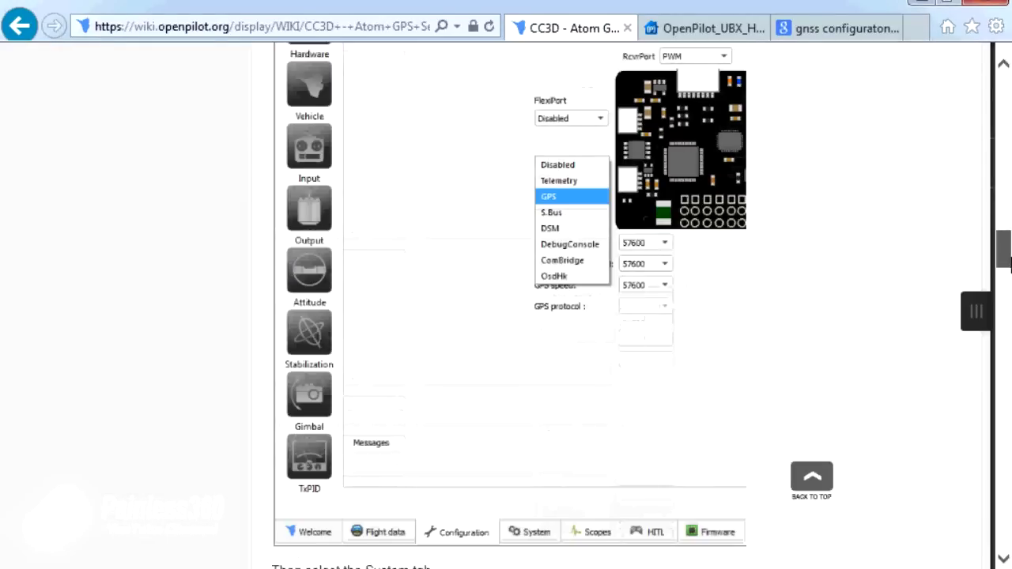
{"action": "scroll", "coordinate": [1008, 213], "scroll_direction": "up", "scroll_amount": 7}
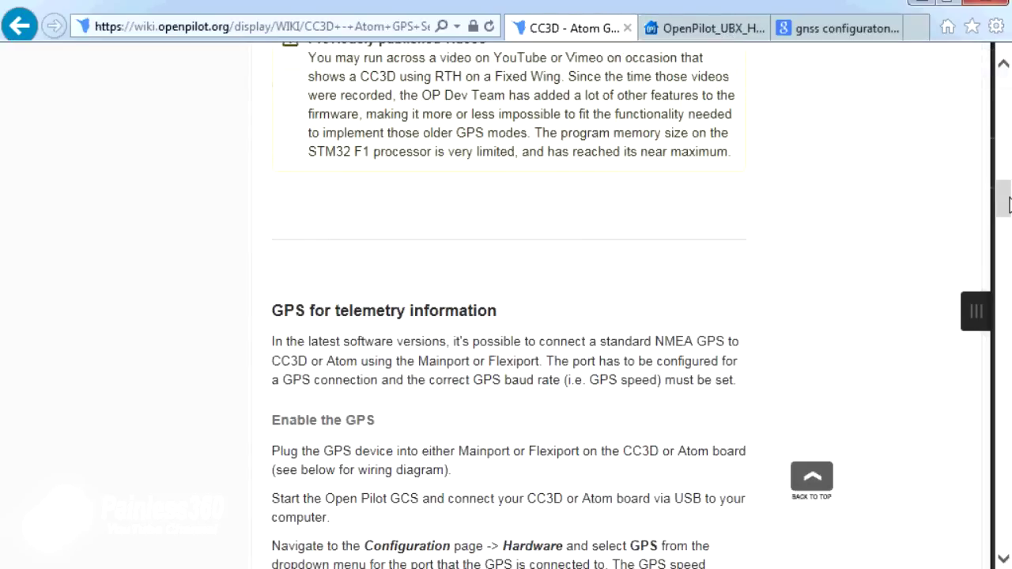
{"action": "left_click_drag", "start_coordinate": [1007, 211], "coordinate": [1009, 305]}
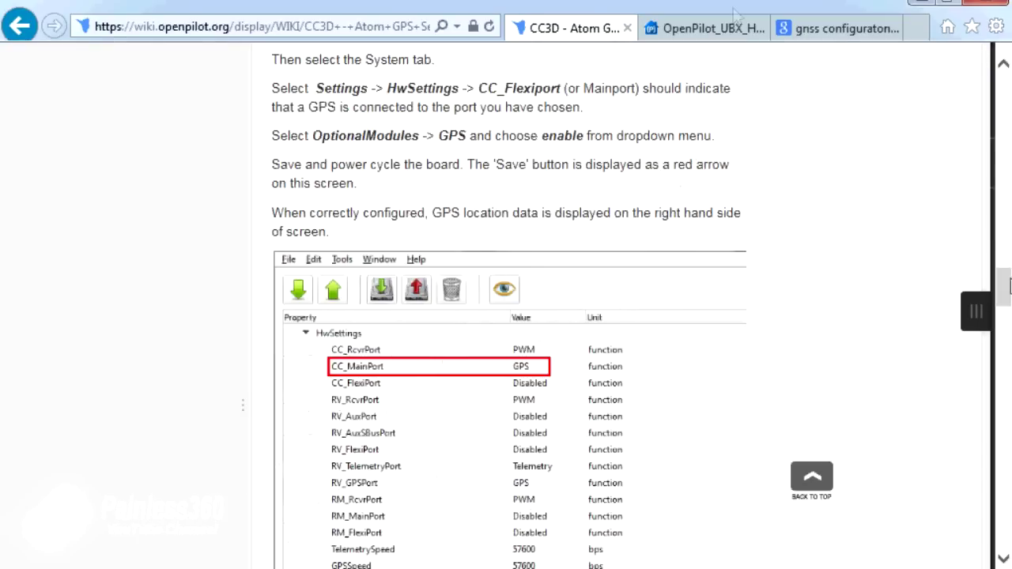
{"action": "left_click", "coordinate": [715, 18]}
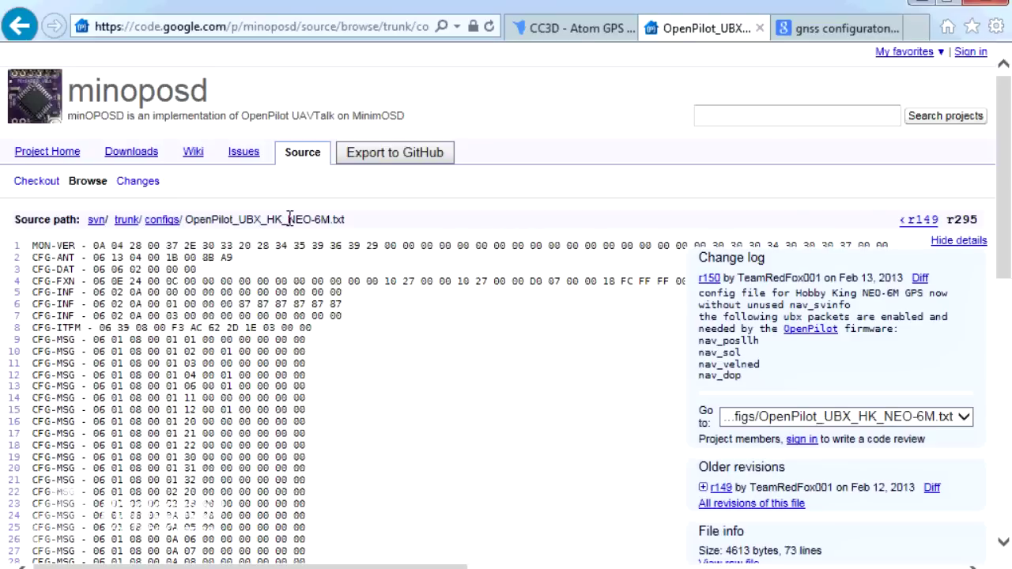
Step: Highlight NEO-6M and the required nav_* message lines, then go to the GNSS software search results
{"action": "left_click_drag", "start_coordinate": [288, 219], "coordinate": [330, 221]}
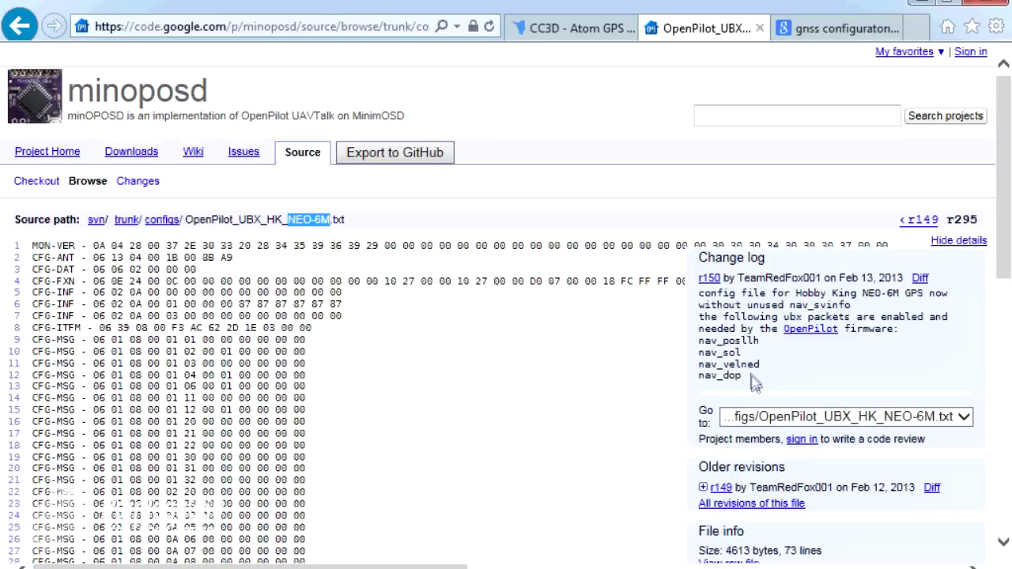
{"action": "left_click_drag", "start_coordinate": [749, 375], "coordinate": [700, 340]}
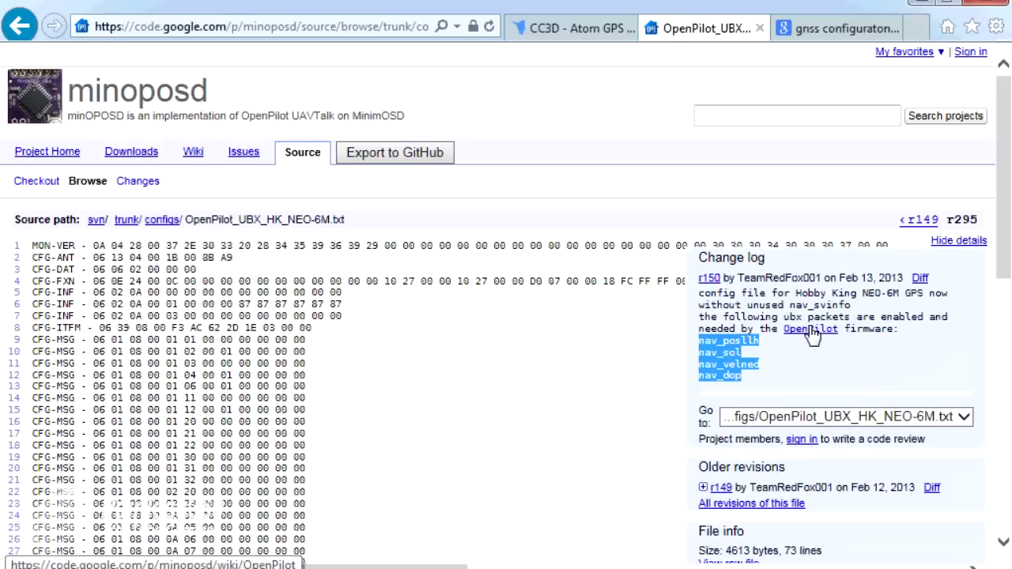
{"action": "left_click", "coordinate": [821, 37]}
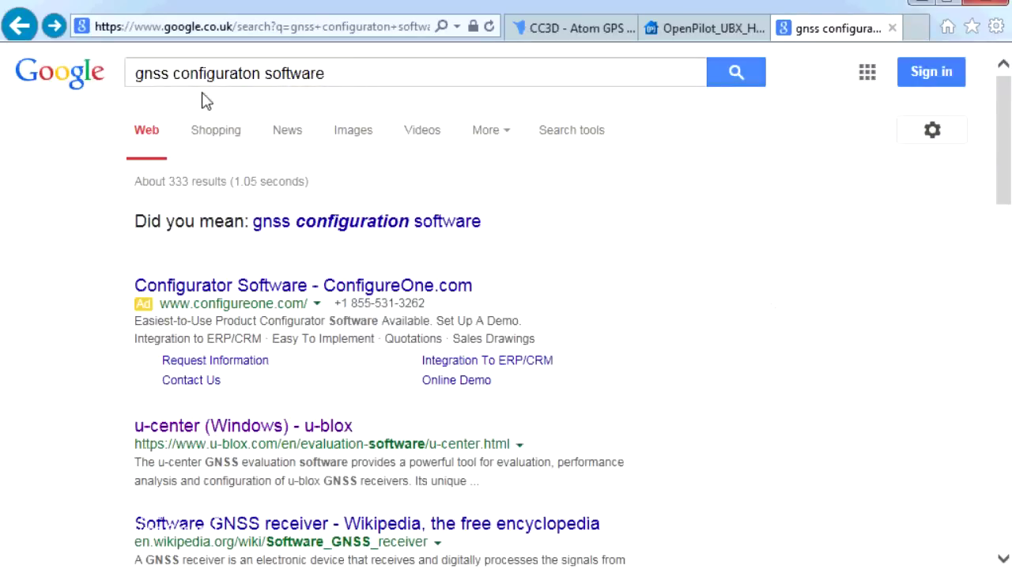
Step: Rerun the search with the corrected spelling and download u-center version 8.16
{"action": "left_click", "coordinate": [338, 224]}
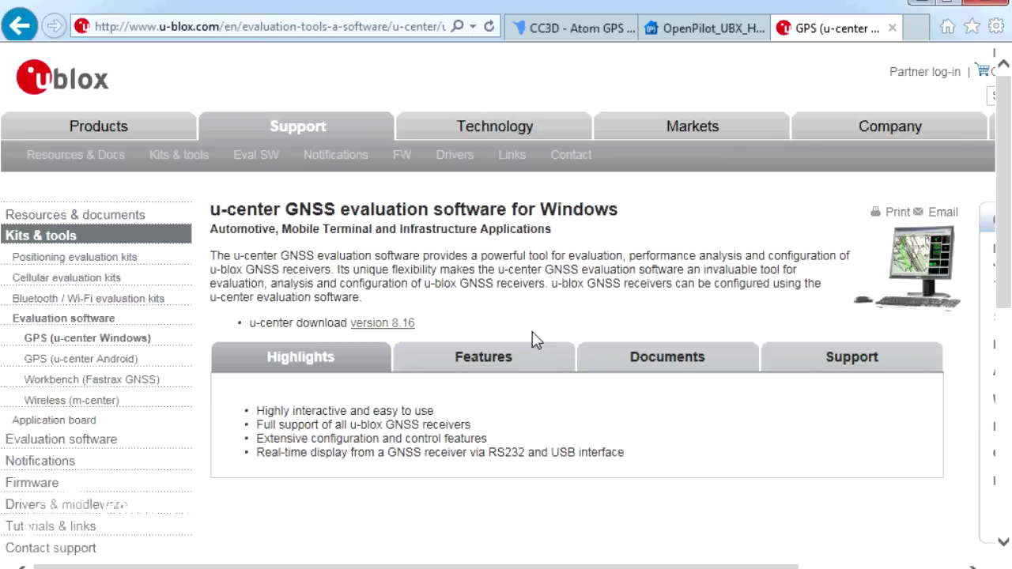
{"action": "left_click", "coordinate": [393, 331]}
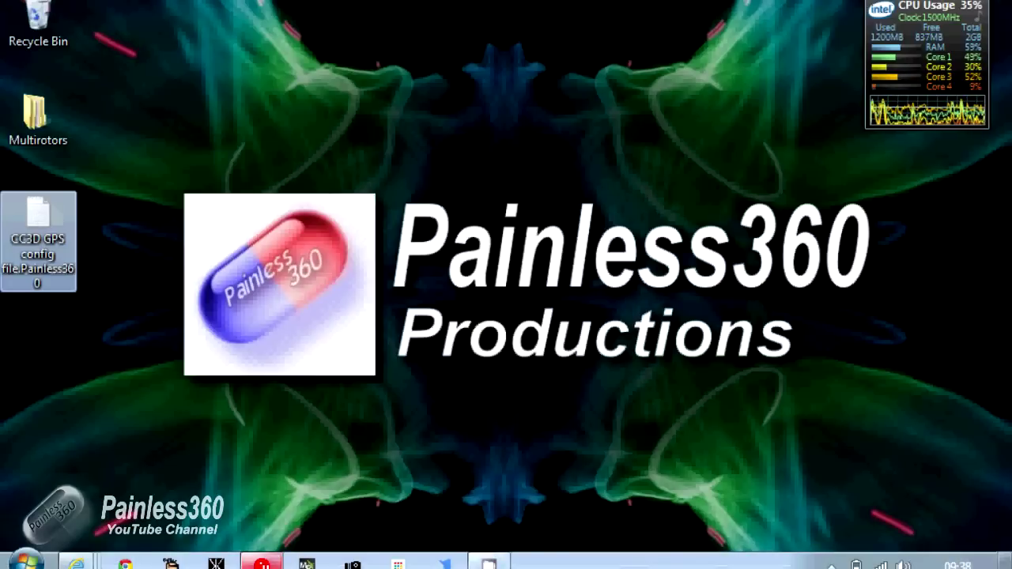
Step: Restore the u-center window and connect it to the GPS receiver
{"action": "left_click", "coordinate": [261, 562]}
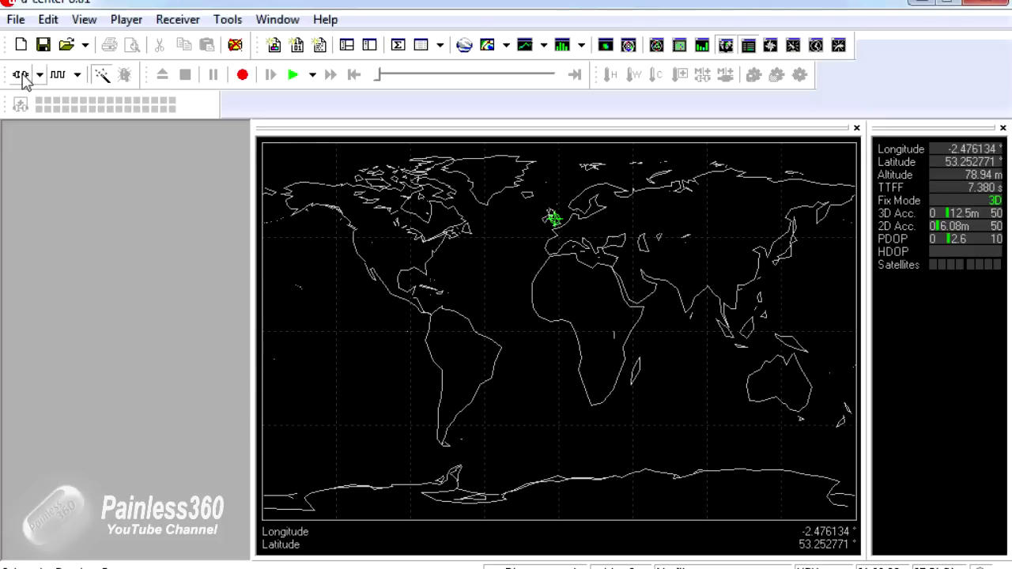
{"action": "left_click", "coordinate": [22, 75]}
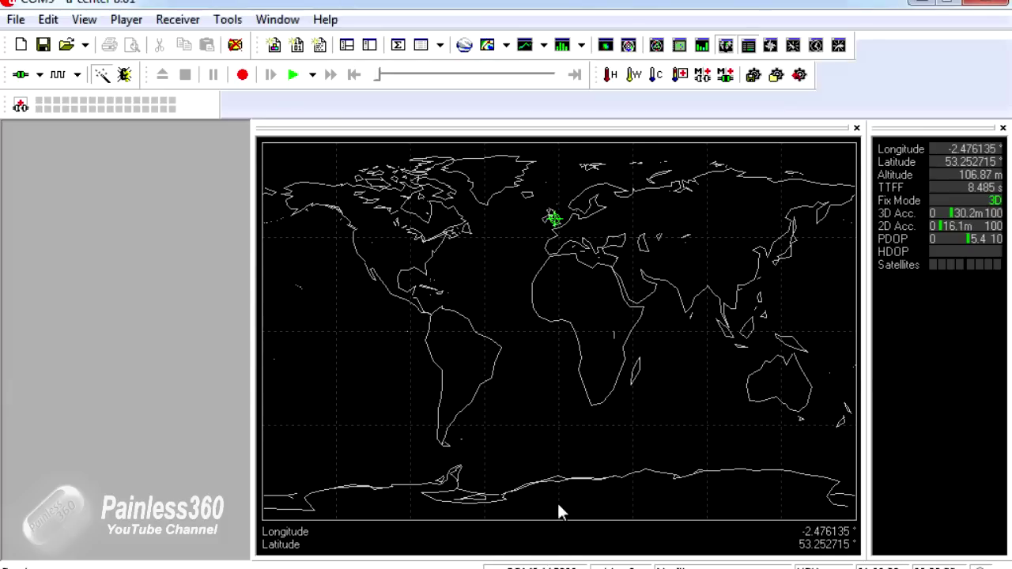
Step: Check the 115'200 baud rate and Autobauding setting without changing them
{"action": "left_click", "coordinate": [80, 74]}
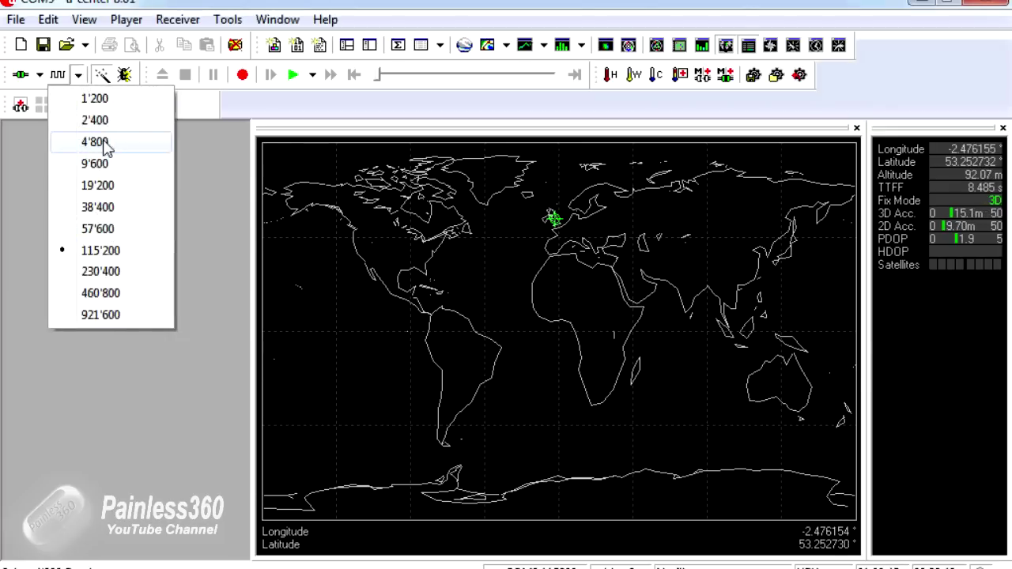
{"action": "left_click", "coordinate": [111, 348]}
{"action": "left_click", "coordinate": [176, 22]}
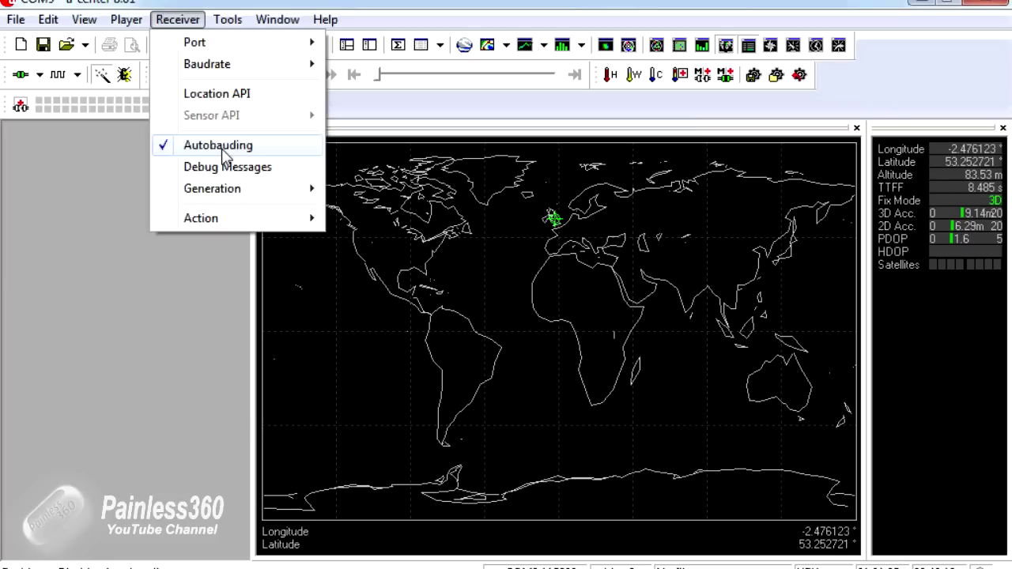
{"action": "left_click", "coordinate": [79, 75]}
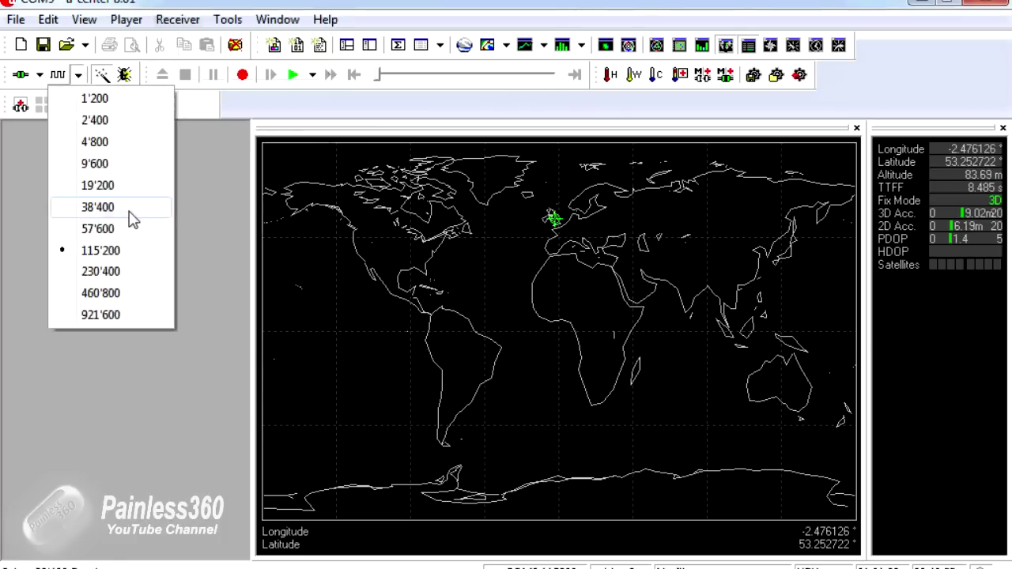
{"action": "left_click", "coordinate": [188, 211]}
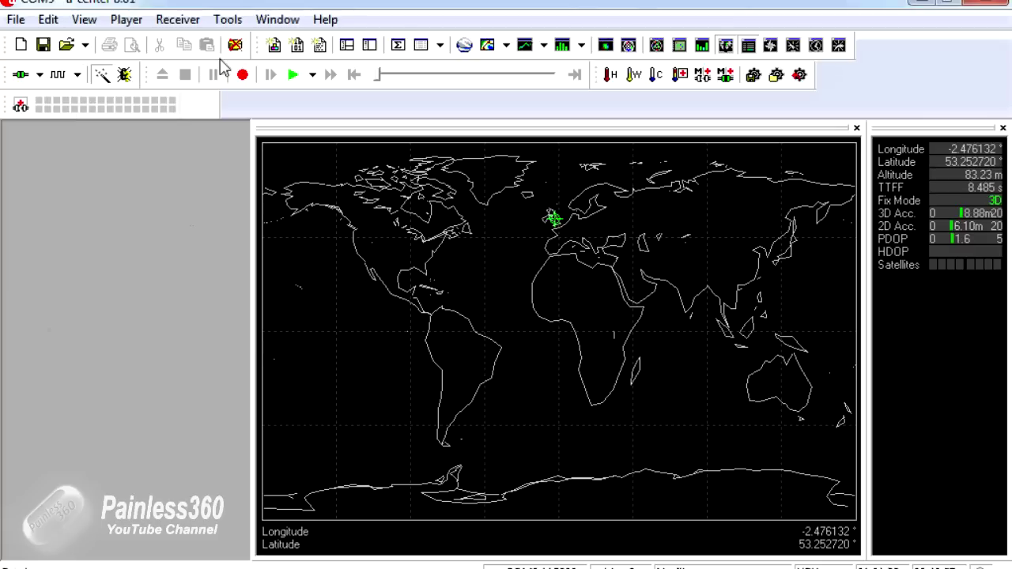
Step: Load CC3D GPS config file.Painless360 from the Desktop into the GNSS Configuration dialog
{"action": "left_click", "coordinate": [228, 20]}
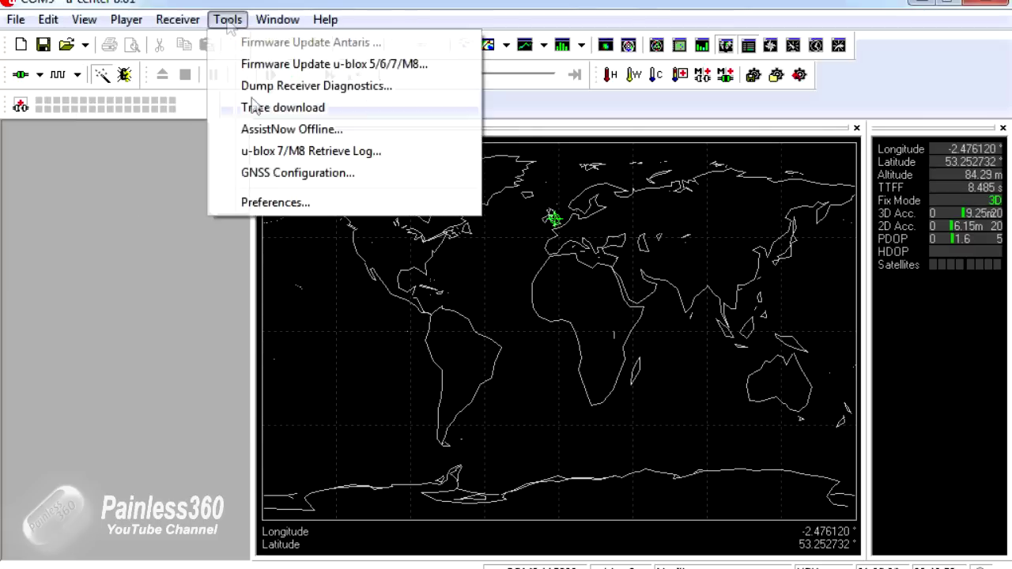
{"action": "left_click", "coordinate": [301, 174]}
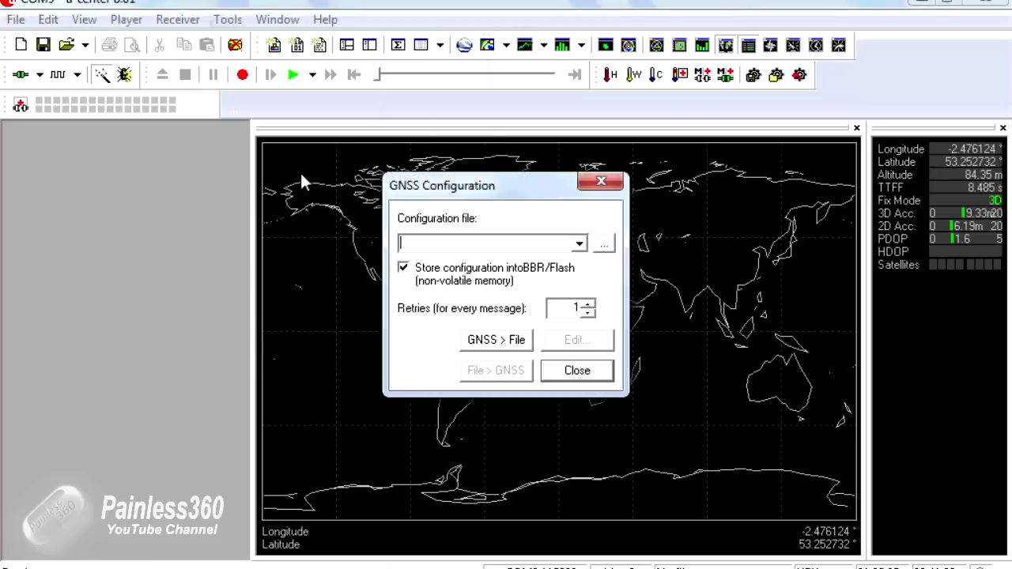
{"action": "left_click", "coordinate": [581, 245]}
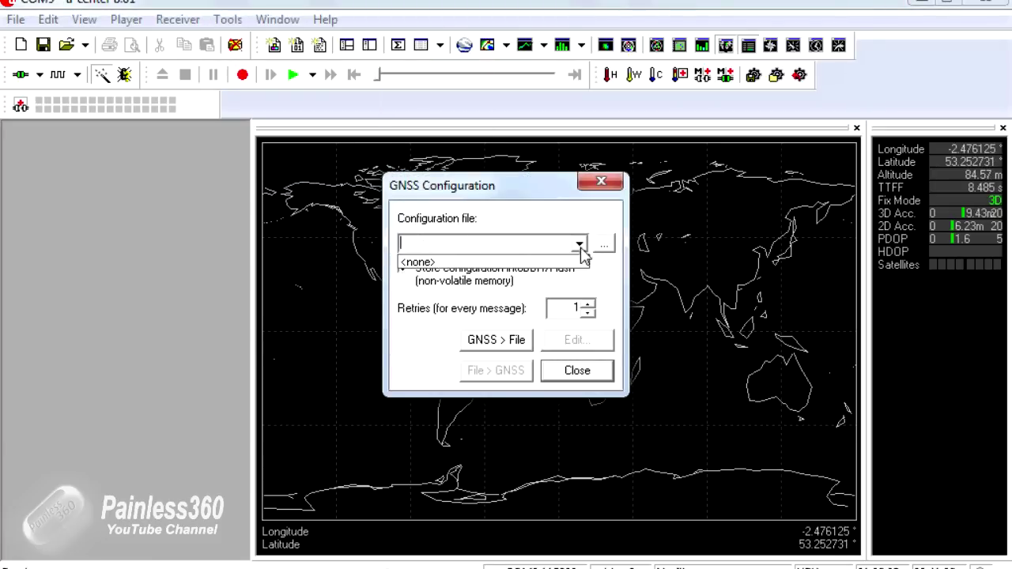
{"action": "left_click", "coordinate": [604, 246]}
{"action": "left_click", "coordinate": [605, 247]}
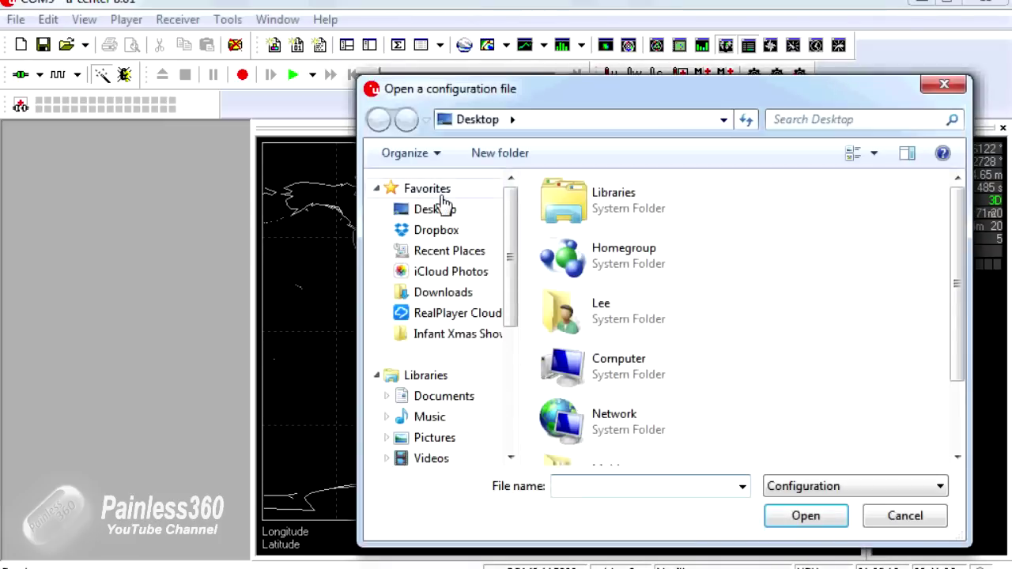
{"action": "left_click", "coordinate": [448, 212]}
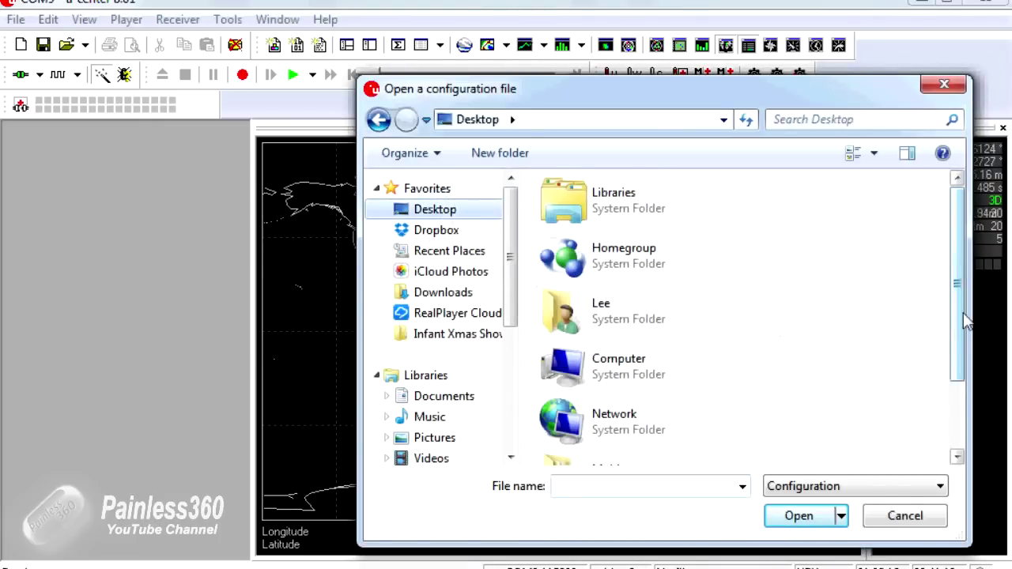
{"action": "scroll", "coordinate": [957, 265], "scroll_direction": "down", "scroll_amount": 2}
{"action": "left_click", "coordinate": [660, 443]}
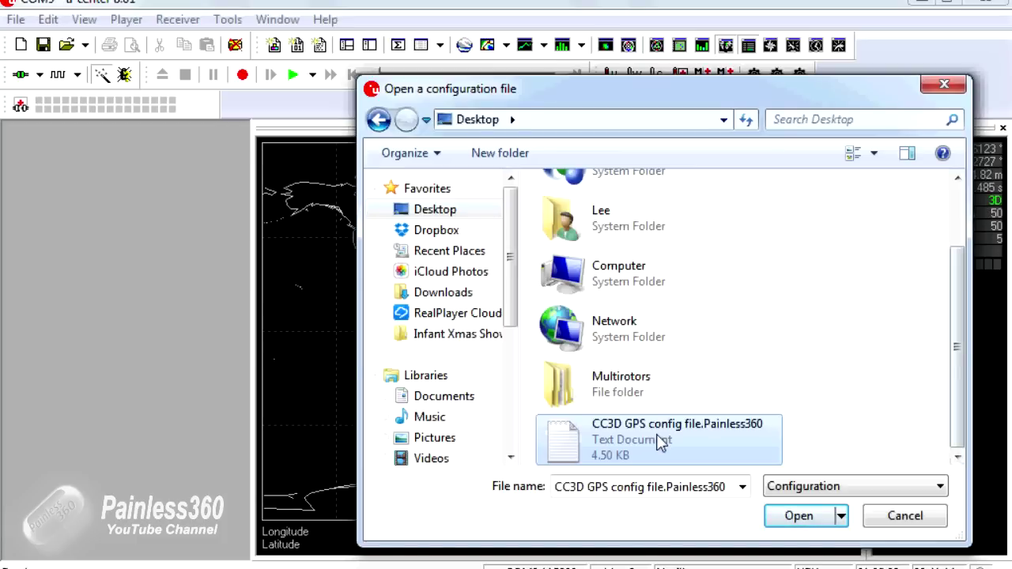
{"action": "left_click", "coordinate": [800, 518]}
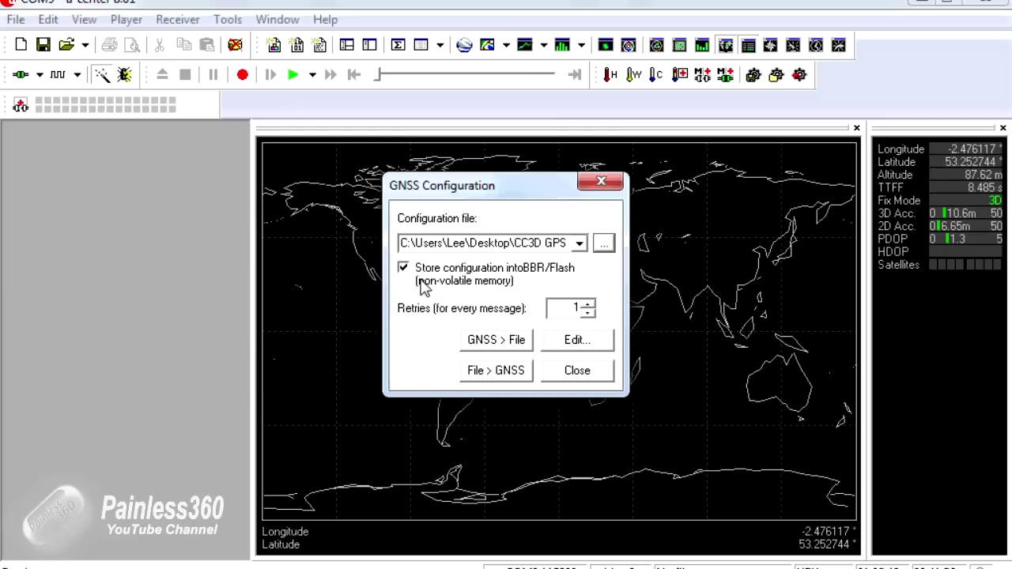
Step: Send the configuration file to the receiver, review the log, and confirm 38'400 baud
{"action": "left_click", "coordinate": [511, 377]}
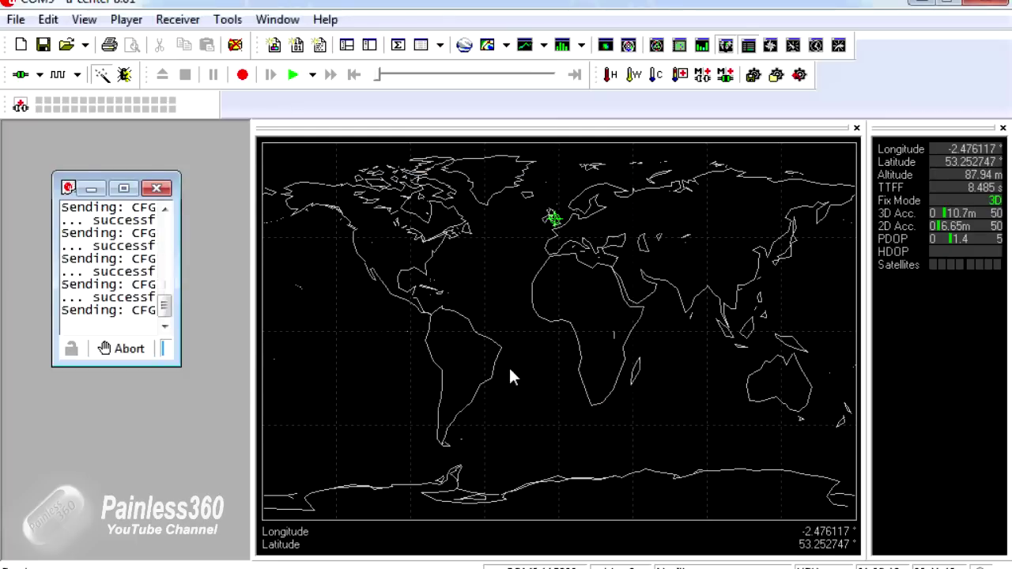
{"action": "left_click", "coordinate": [124, 188]}
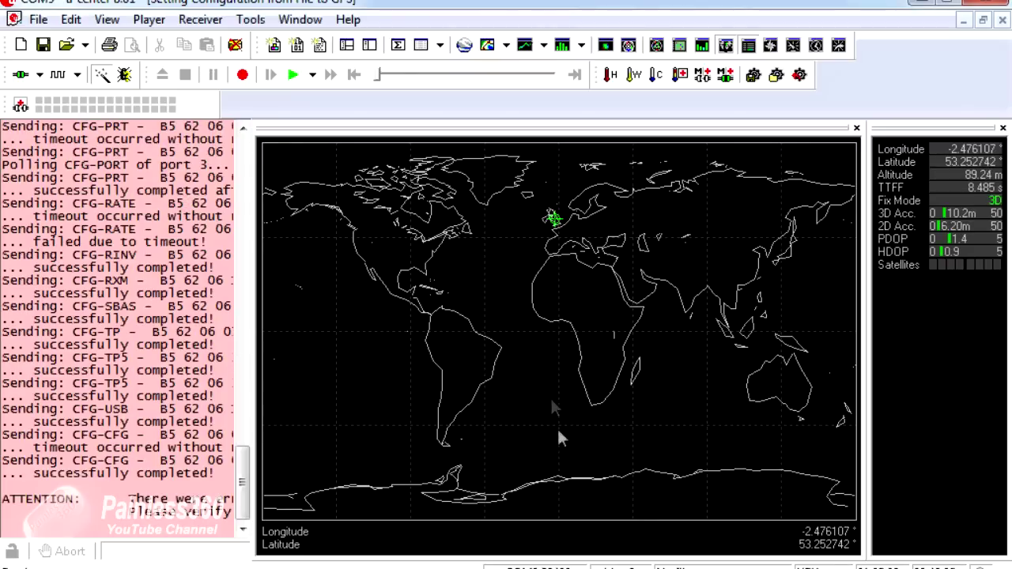
{"action": "left_click", "coordinate": [77, 74]}
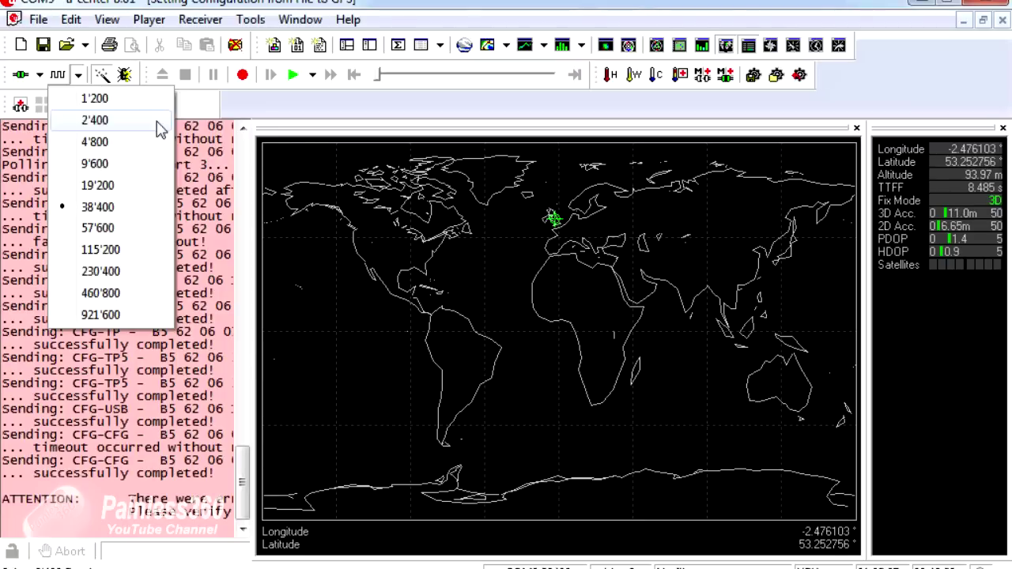
Step: Run Receiver > Action > Save Config to store the configuration in the receiver's memory
{"action": "left_click", "coordinate": [201, 21]}
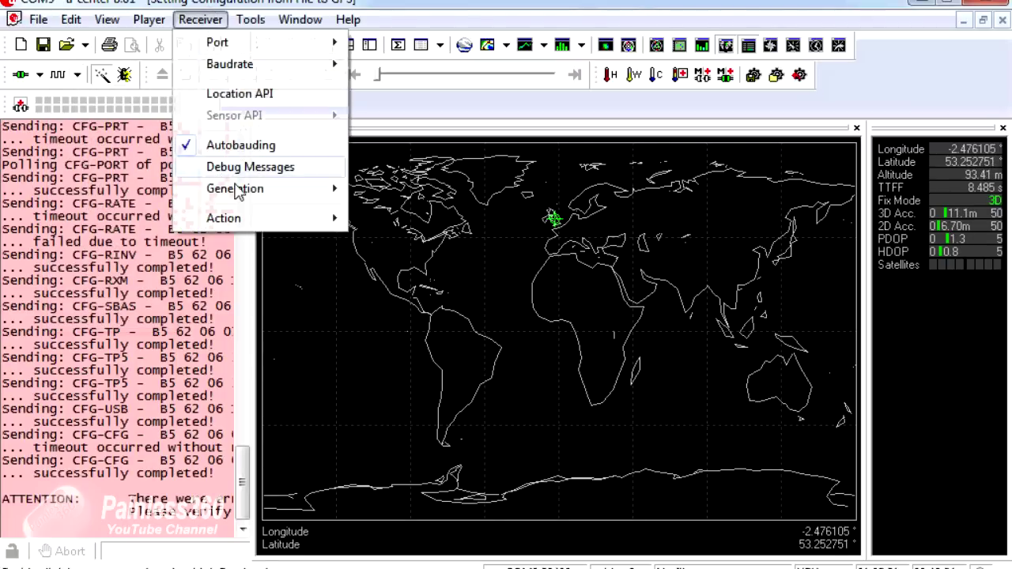
{"action": "mouse_move", "coordinate": [240, 223]}
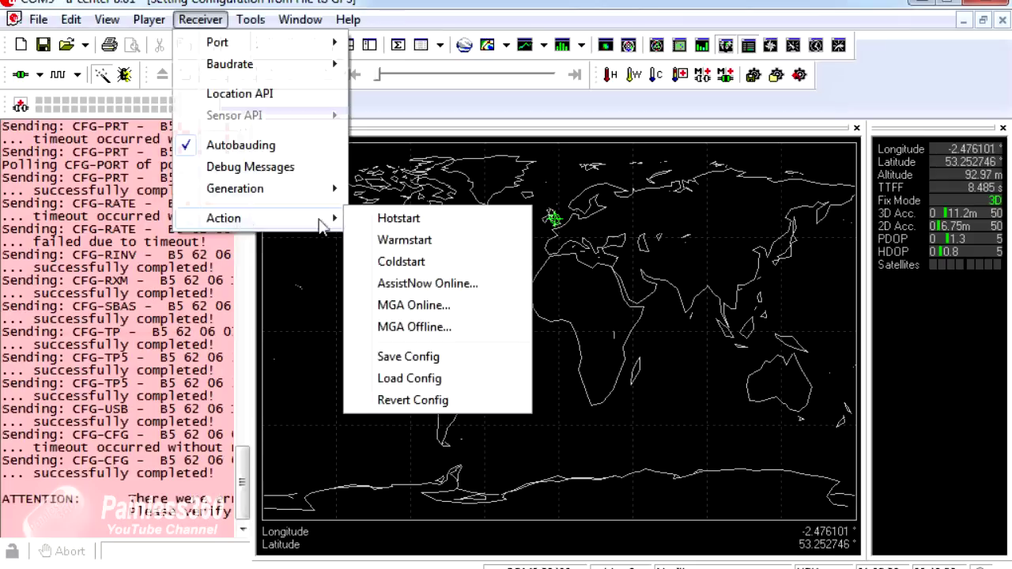
{"action": "left_click", "coordinate": [427, 362]}
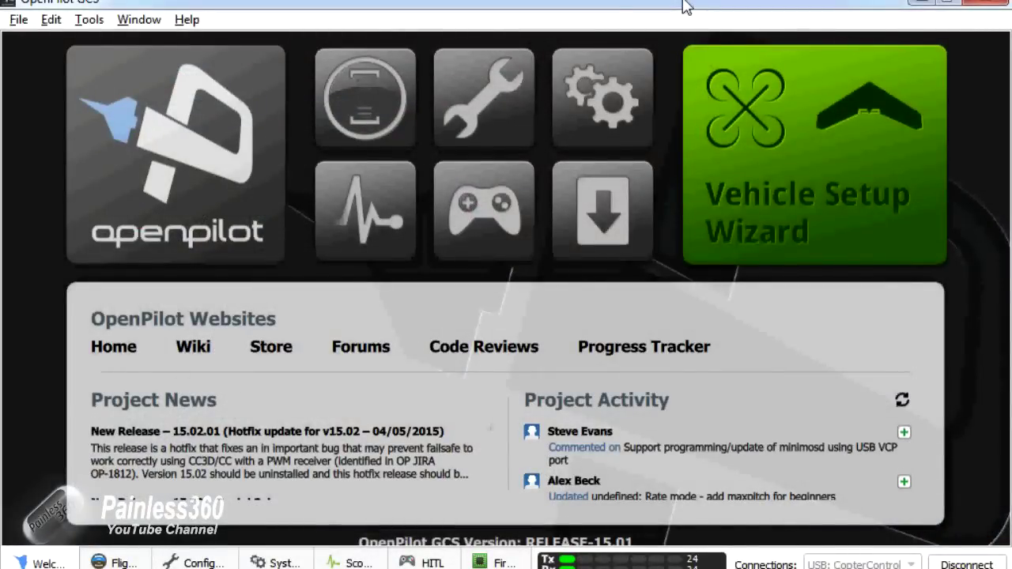
Step: Set MainPort to GPS and GPS speed to 38400 on the Hardware configuration page
{"action": "left_click", "coordinate": [472, 100]}
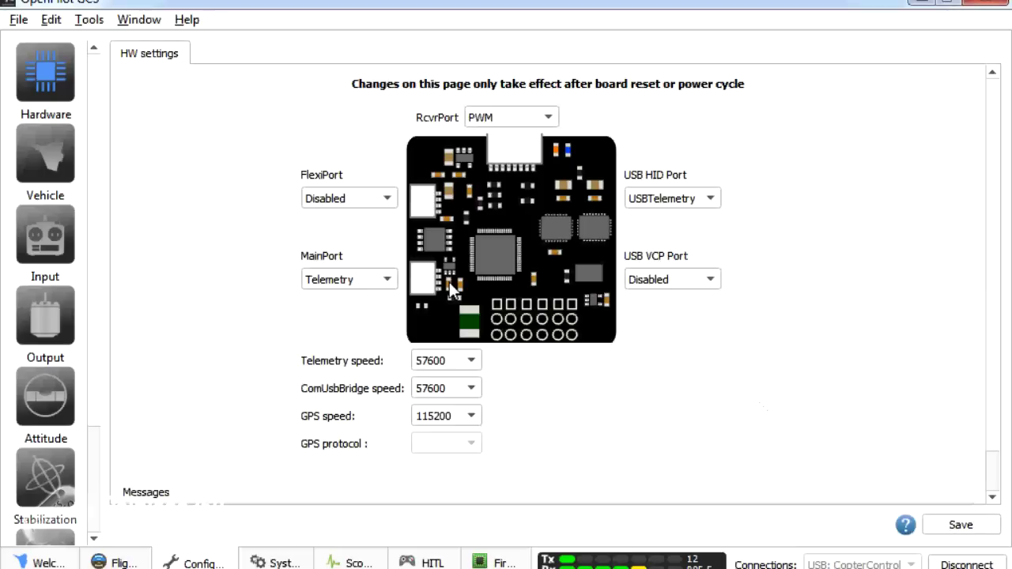
{"action": "left_click", "coordinate": [389, 282]}
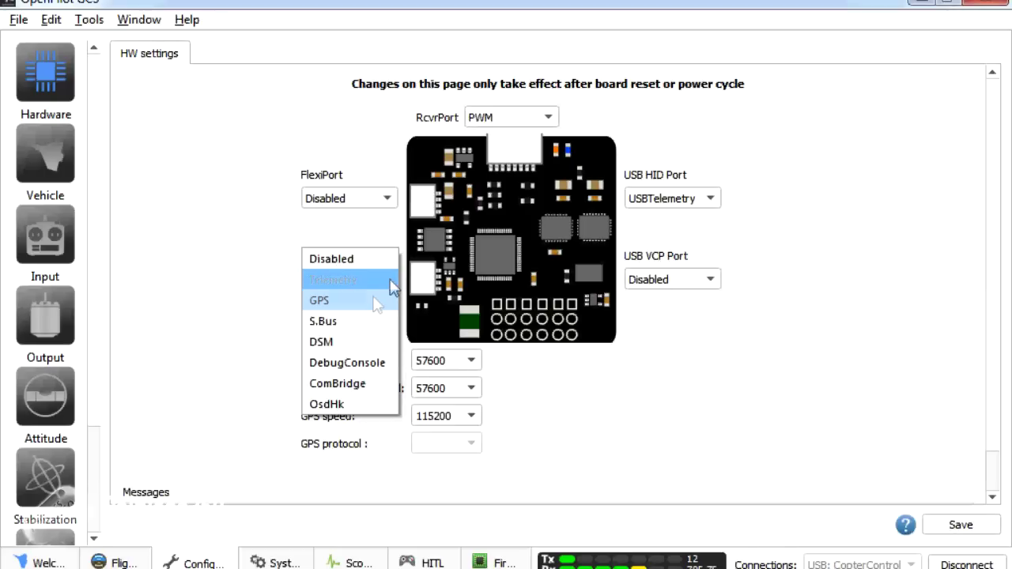
{"action": "left_click", "coordinate": [386, 298]}
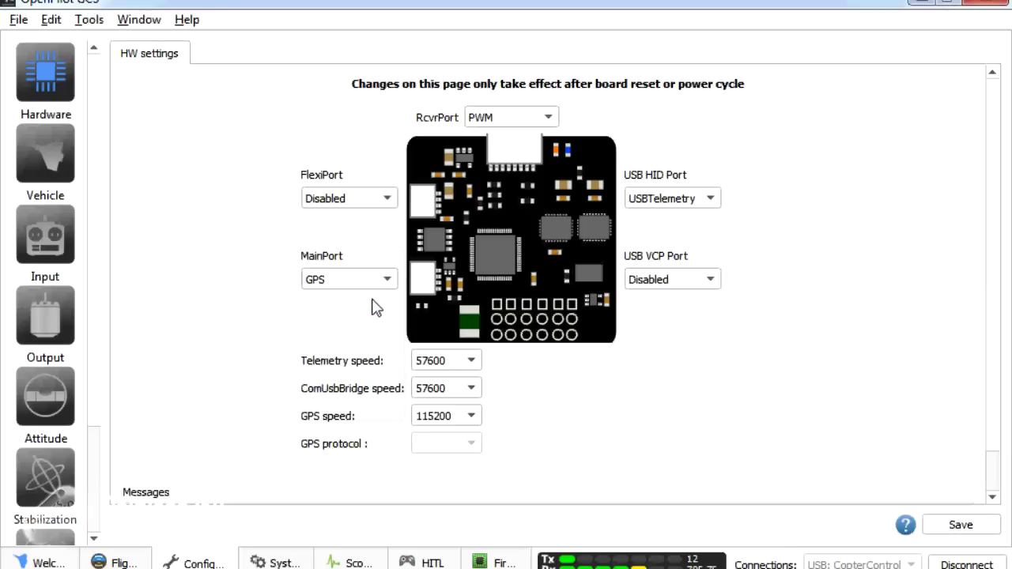
{"action": "left_click", "coordinate": [477, 422]}
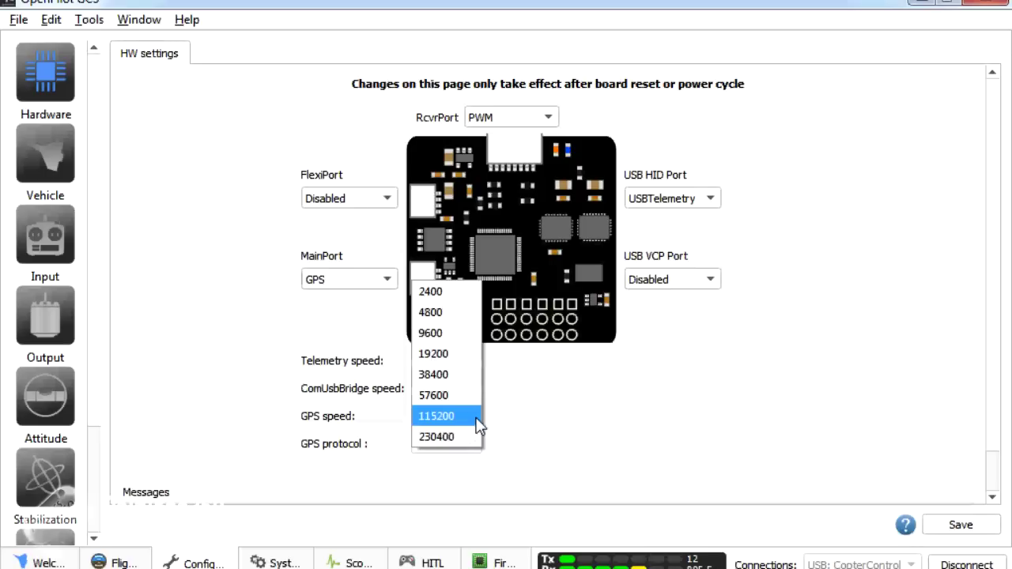
{"action": "left_click", "coordinate": [457, 378]}
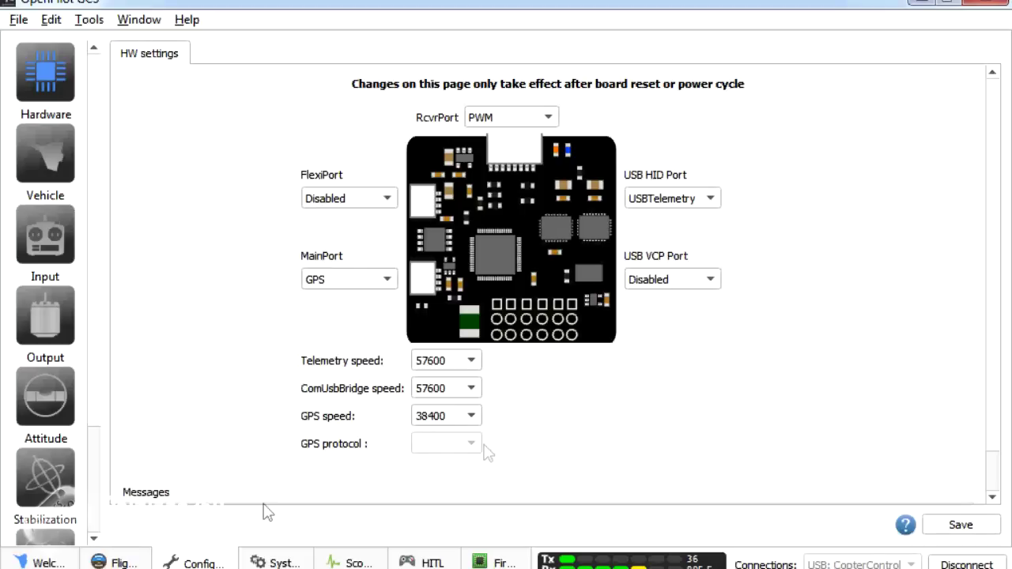
Step: Expand HwSettings in the System settings tree to show the OptionalModules rows
{"action": "left_click", "coordinate": [282, 561]}
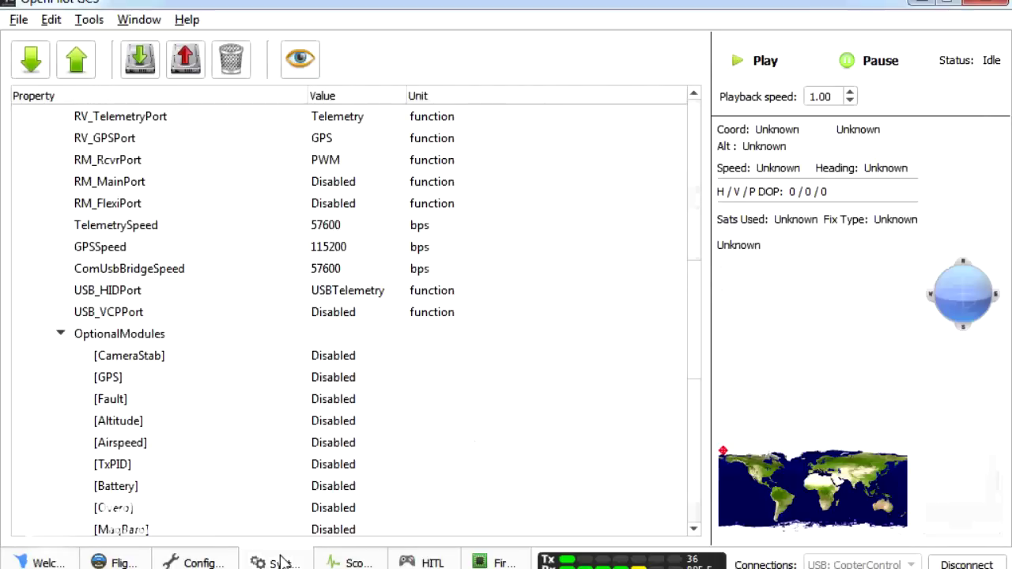
{"action": "left_click_drag", "start_coordinate": [698, 343], "coordinate": [689, 153]}
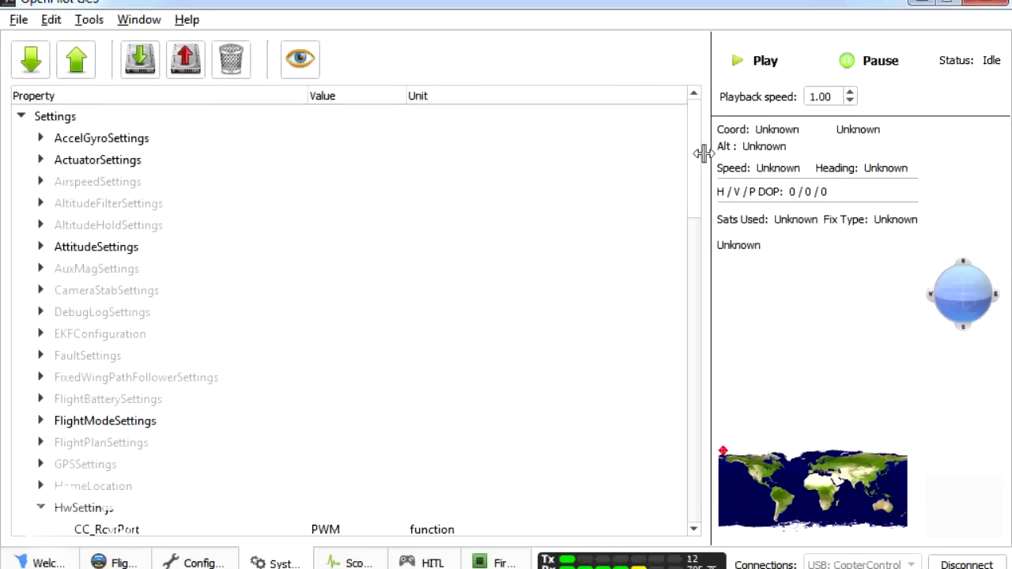
{"action": "left_click_drag", "start_coordinate": [695, 151], "coordinate": [95, 222]}
{"action": "left_click", "coordinate": [41, 248]}
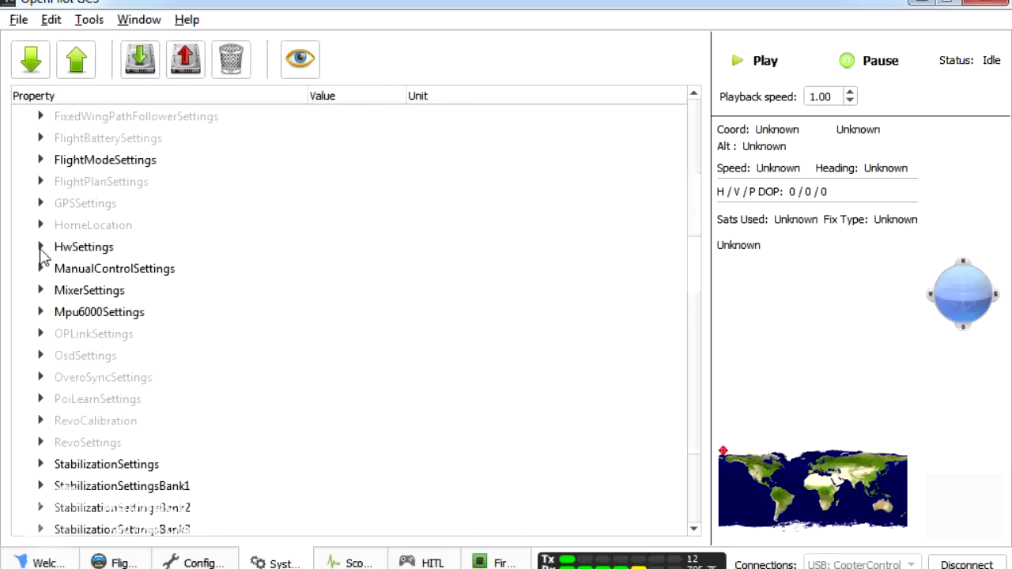
{"action": "left_click", "coordinate": [40, 247]}
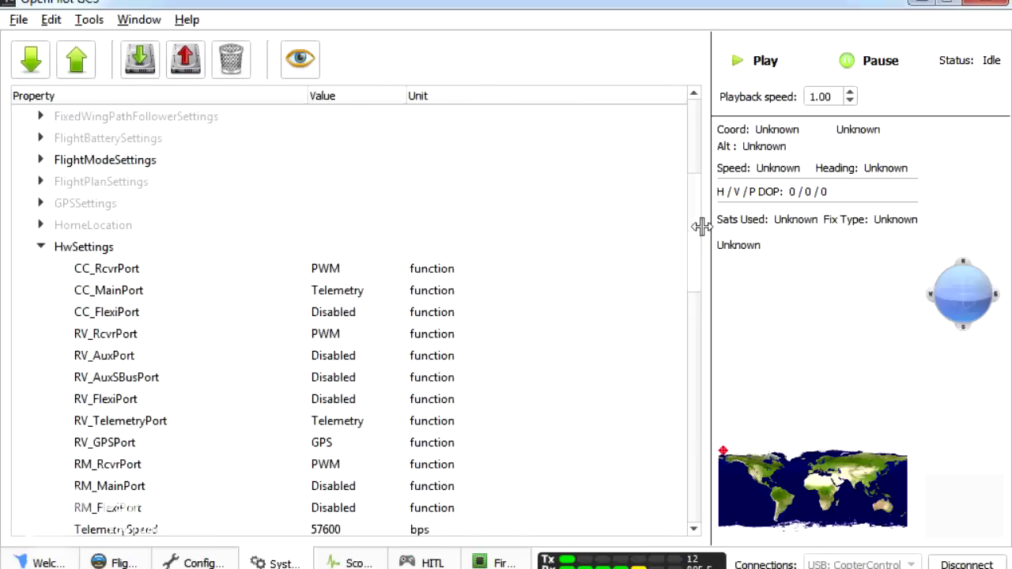
{"action": "left_click_drag", "start_coordinate": [700, 255], "coordinate": [669, 366]}
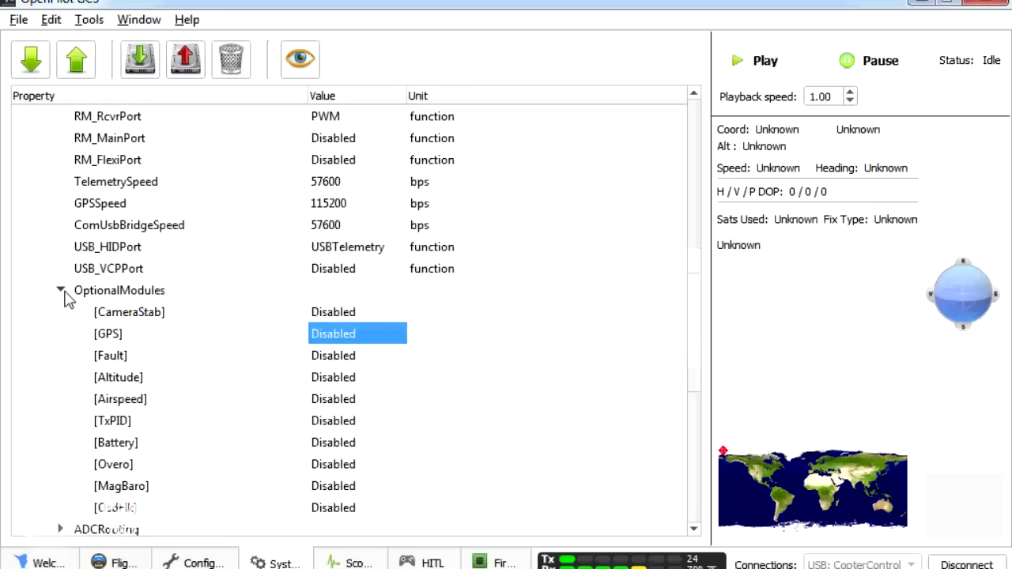
Step: Set the [GPS] optional module to Enabled, upload it to the board, and return to Hardware
{"action": "left_click", "coordinate": [393, 341]}
{"action": "left_click", "coordinate": [397, 339]}
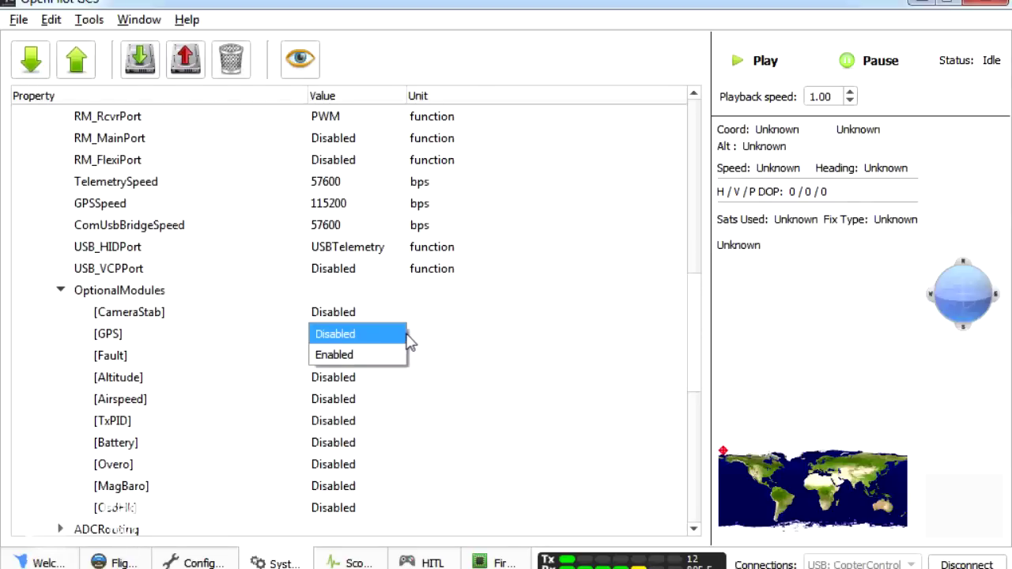
{"action": "left_click", "coordinate": [374, 360]}
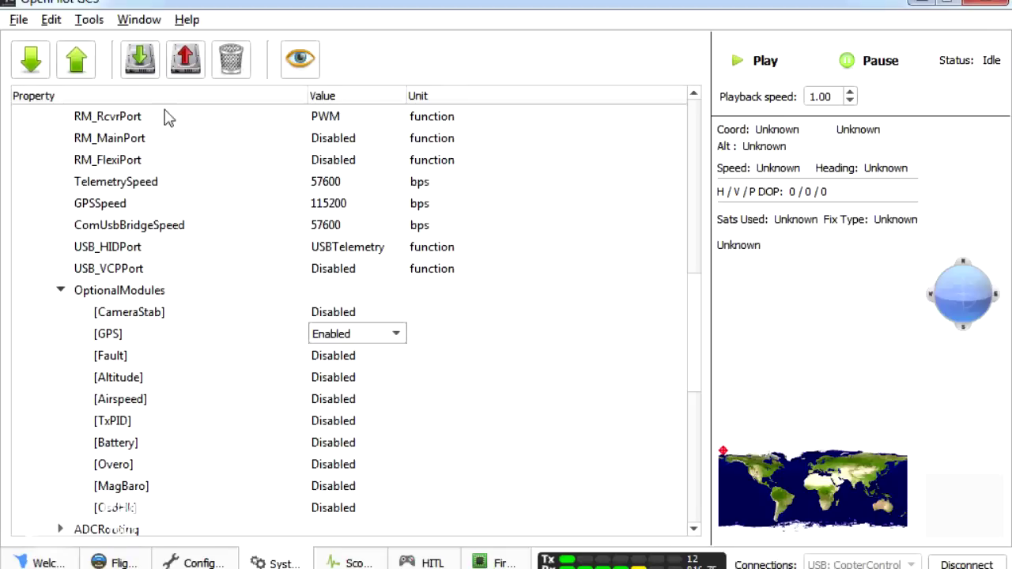
{"action": "left_click", "coordinate": [76, 67]}
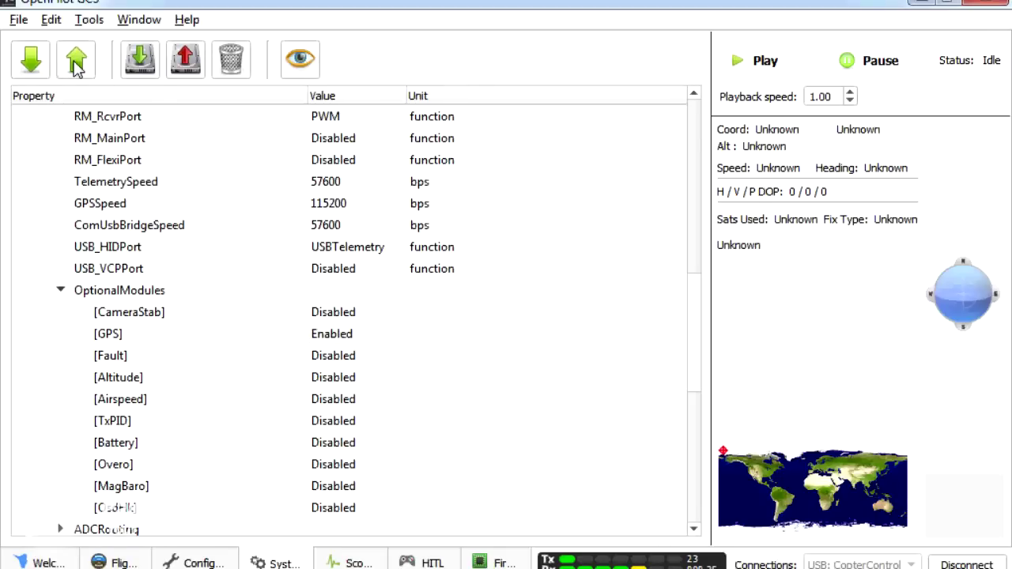
{"action": "left_click", "coordinate": [195, 562]}
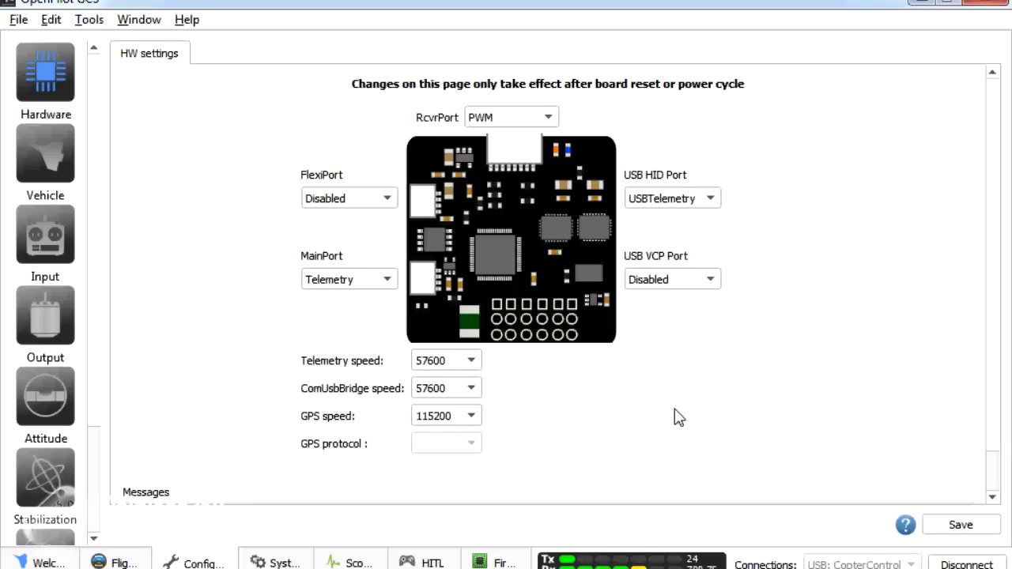
Step: Set the main port to GPS at 38400 baud and save it to the board
{"action": "left_click", "coordinate": [387, 281]}
{"action": "left_click", "coordinate": [364, 301]}
{"action": "left_click", "coordinate": [473, 418]}
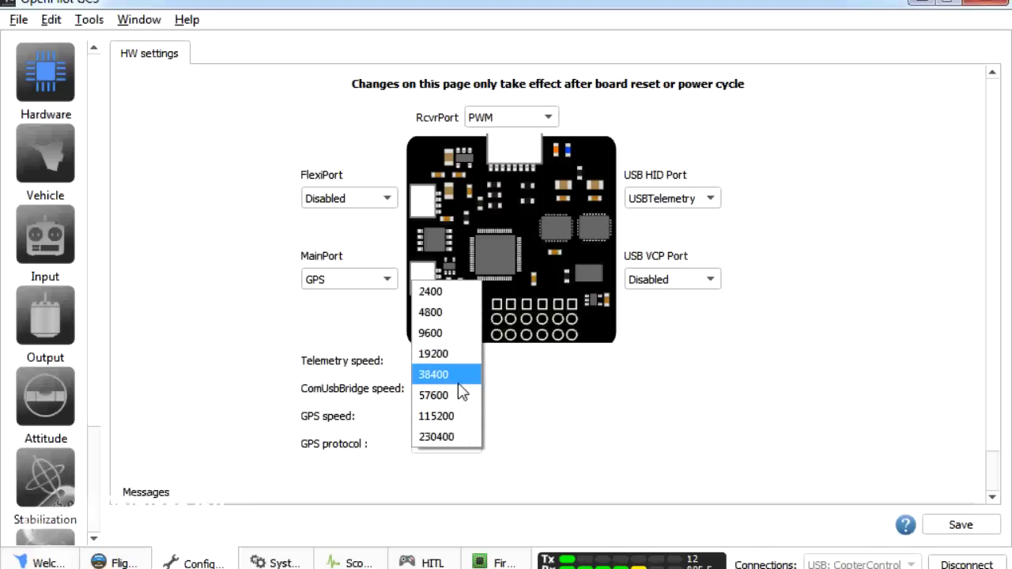
{"action": "left_click", "coordinate": [458, 383]}
{"action": "left_click", "coordinate": [968, 528]}
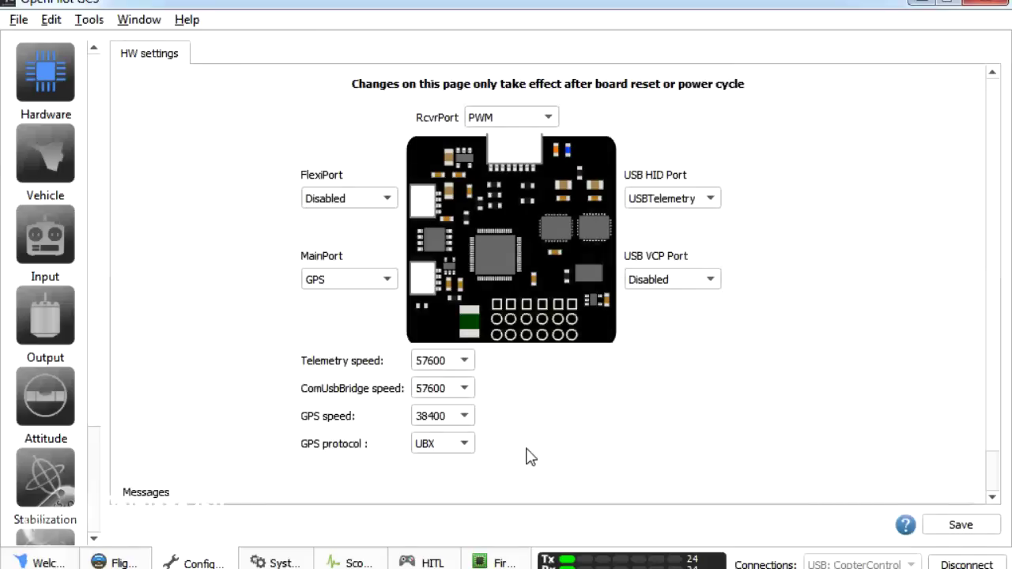
Step: Choose UBX as the GPS protocol and check the live position on the flight map
{"action": "left_click", "coordinate": [470, 449]}
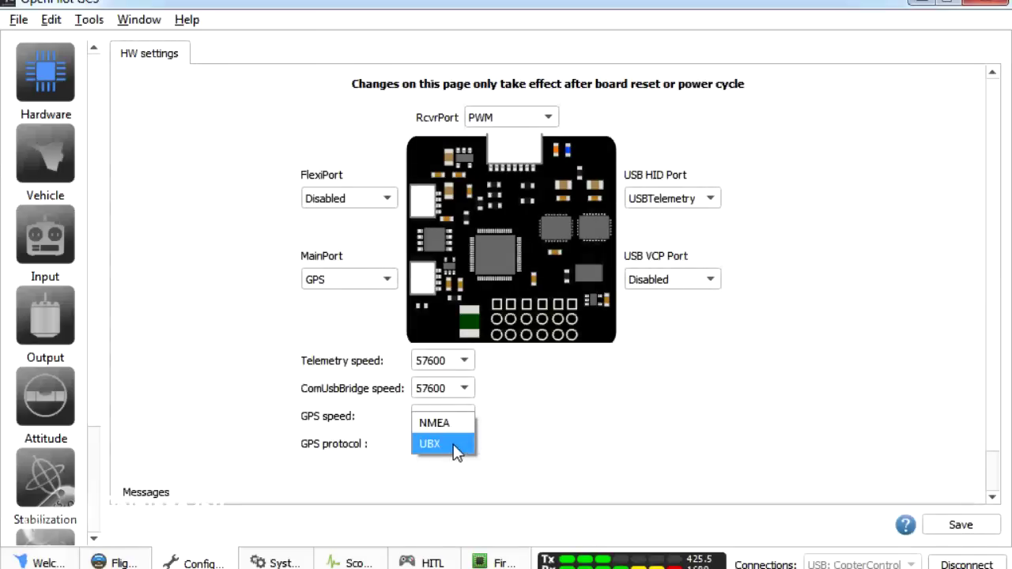
{"action": "left_click", "coordinate": [457, 449]}
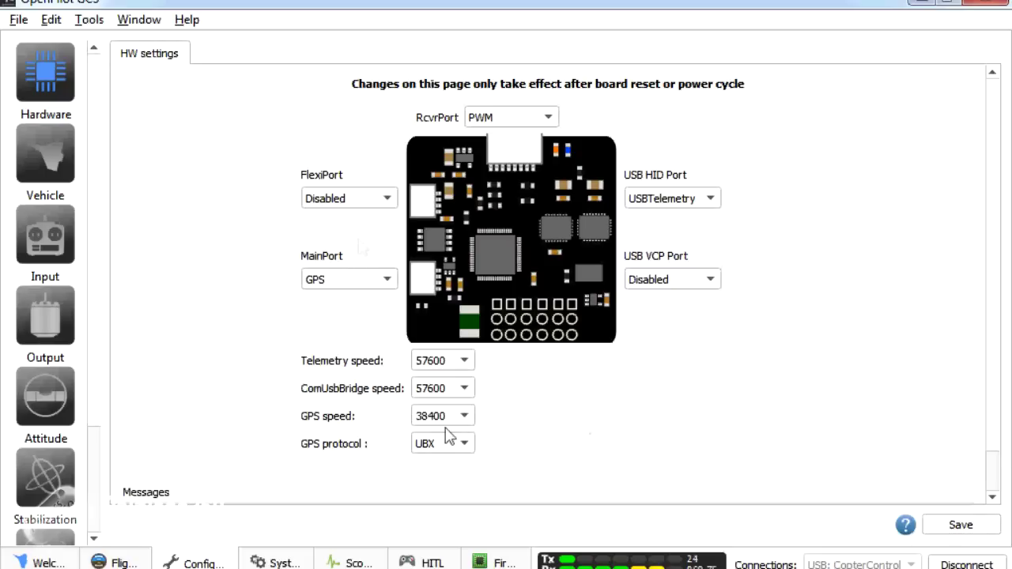
{"action": "left_click", "coordinate": [117, 562]}
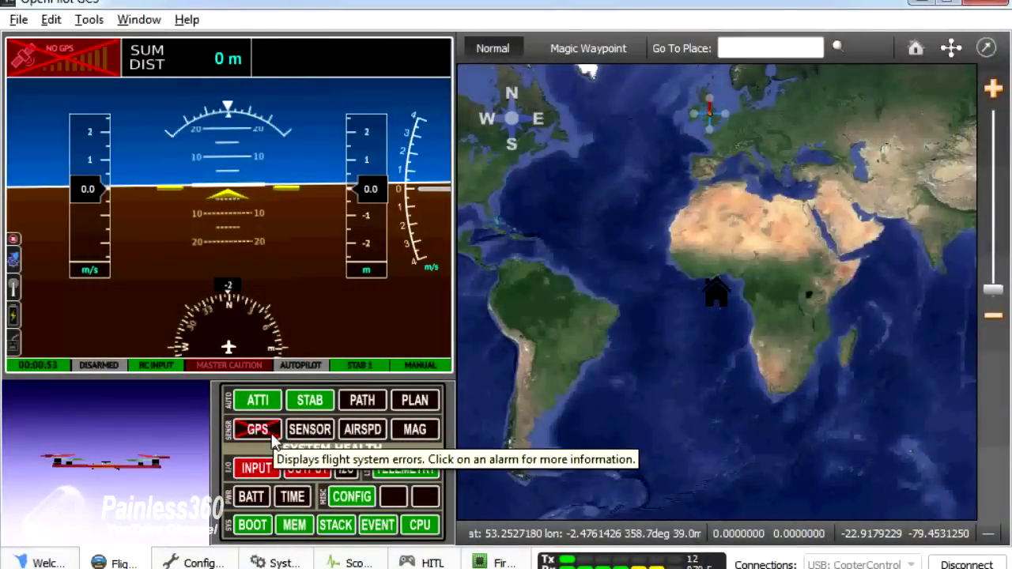
Step: Centre on the UAV, then zoom in over the houses until the vehicle marker is close-up
{"action": "left_click", "coordinate": [953, 48]}
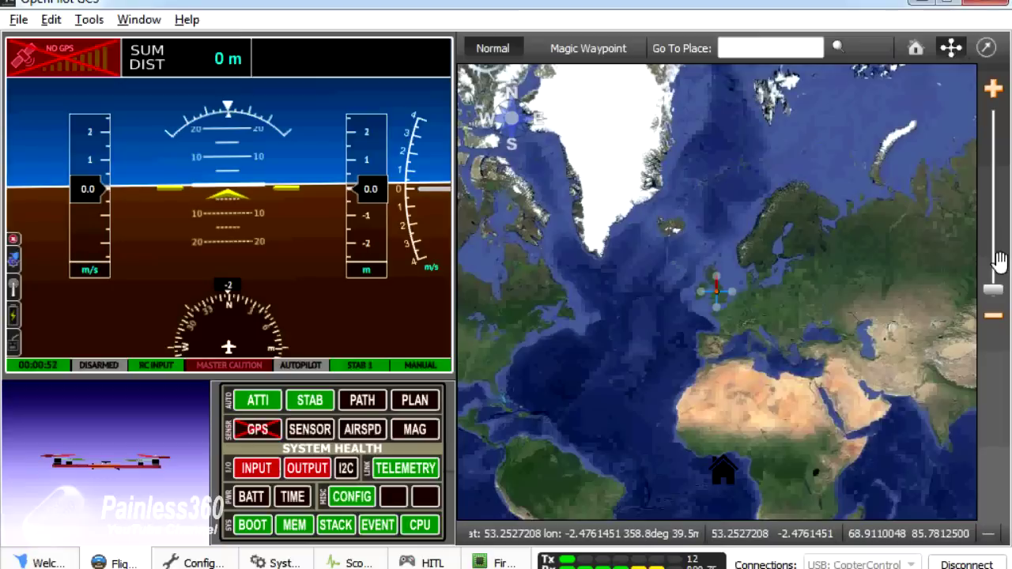
{"action": "left_click", "coordinate": [994, 212]}
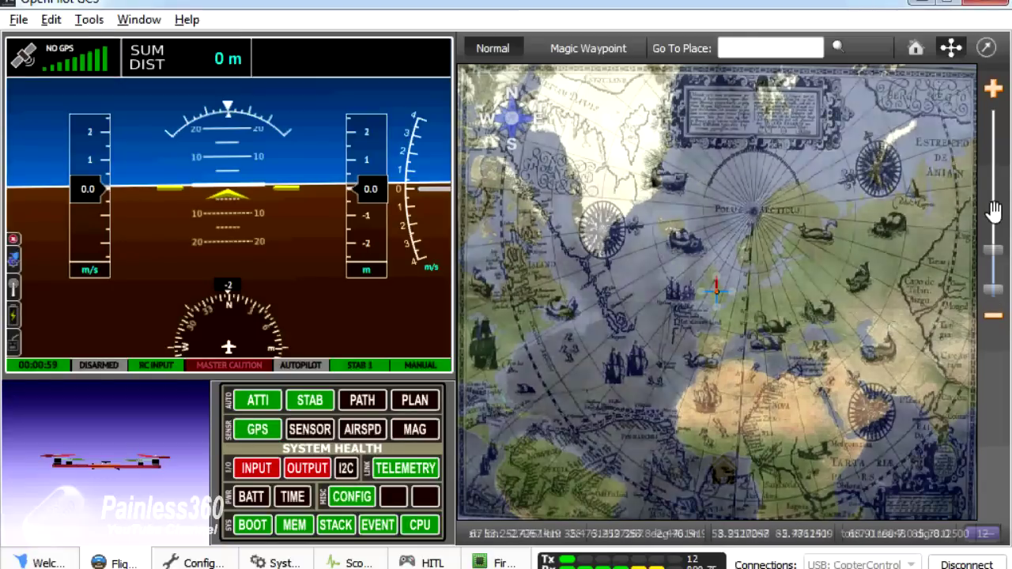
{"action": "left_click", "coordinate": [994, 212]}
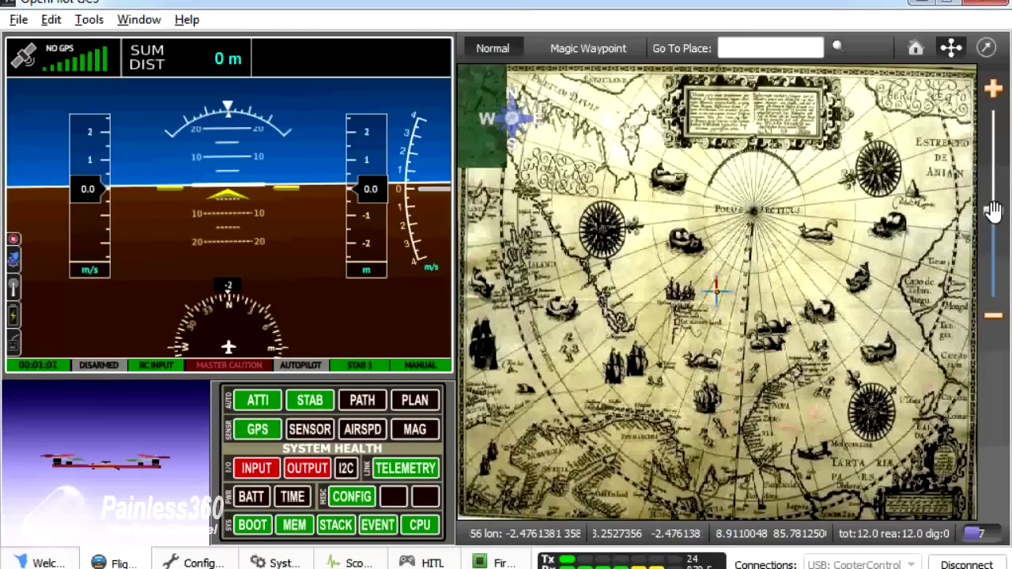
{"action": "left_click", "coordinate": [994, 171]}
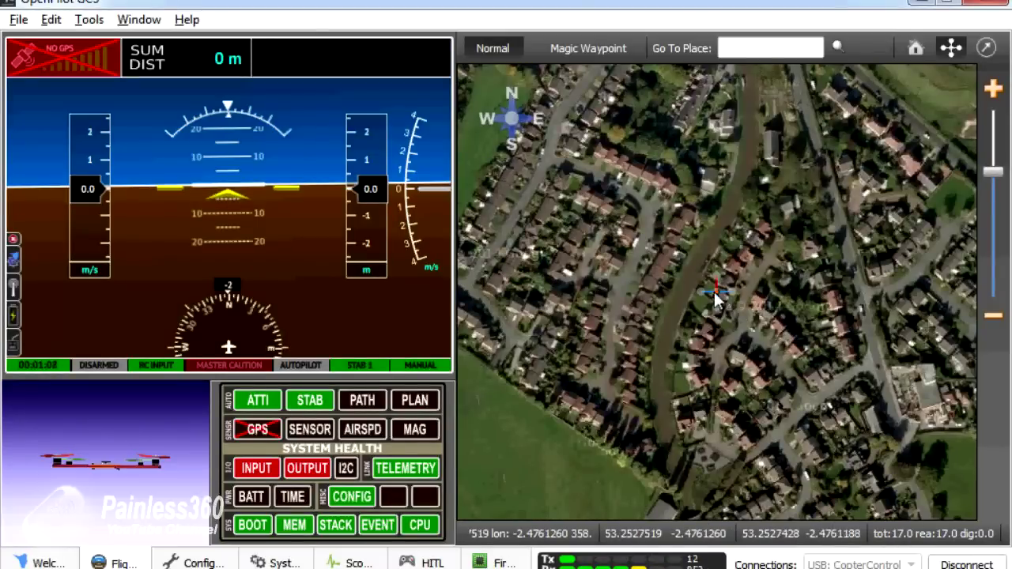
{"action": "left_click", "coordinate": [994, 157]}
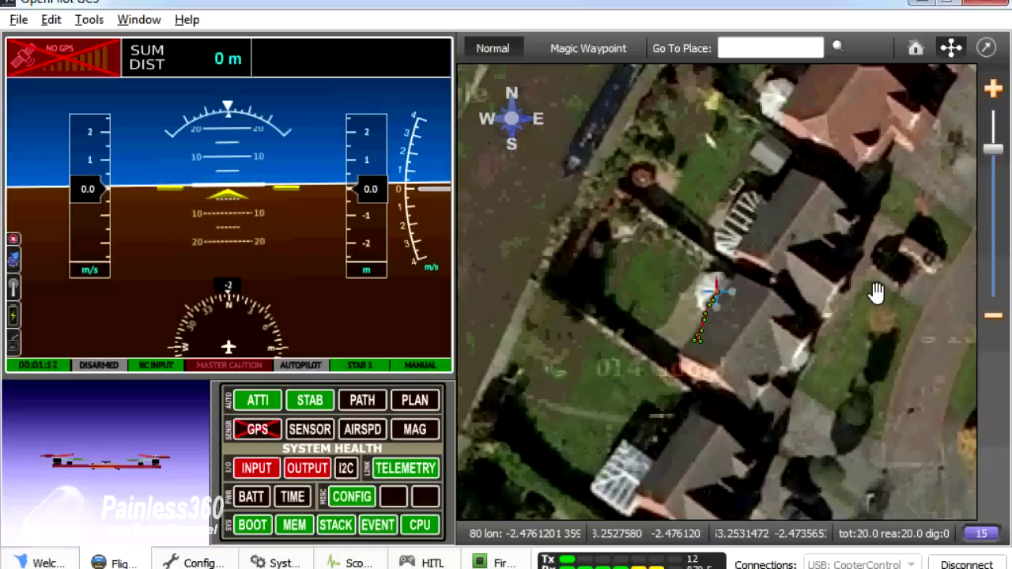